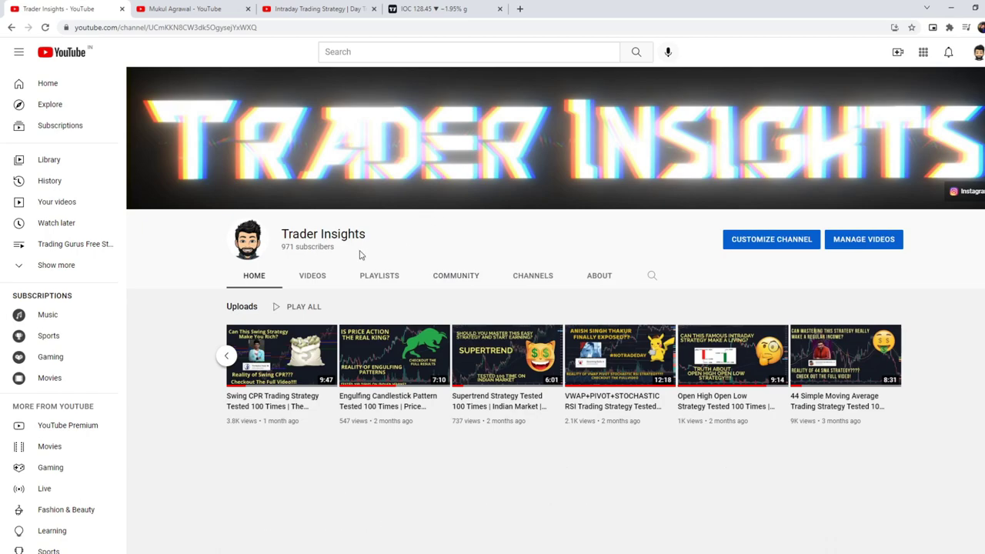
# - Check the Mukul Agrawal and Trader Insights tabs, then bring up the Intraday Trading Strategy video
pyautogui.click(199, 7)
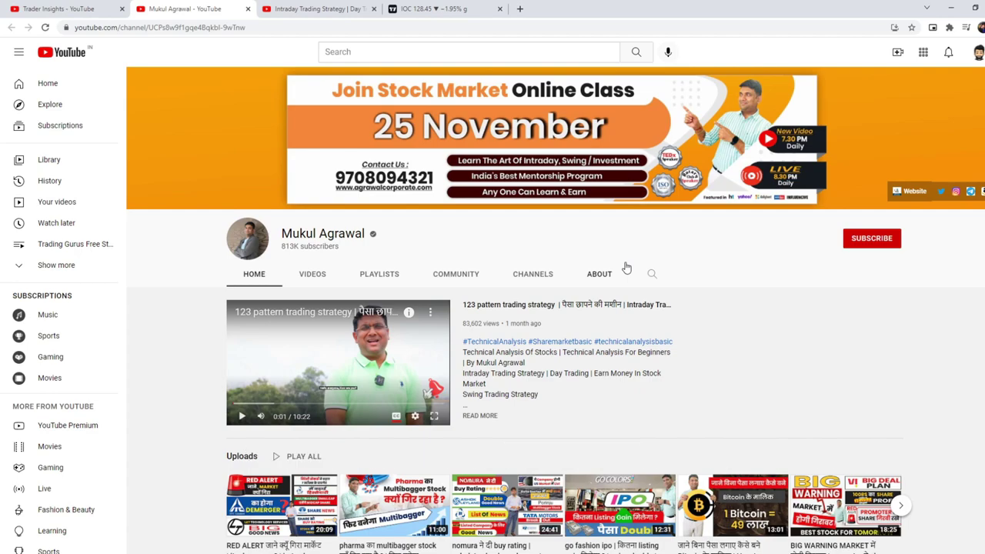
pyautogui.click(73, 9)
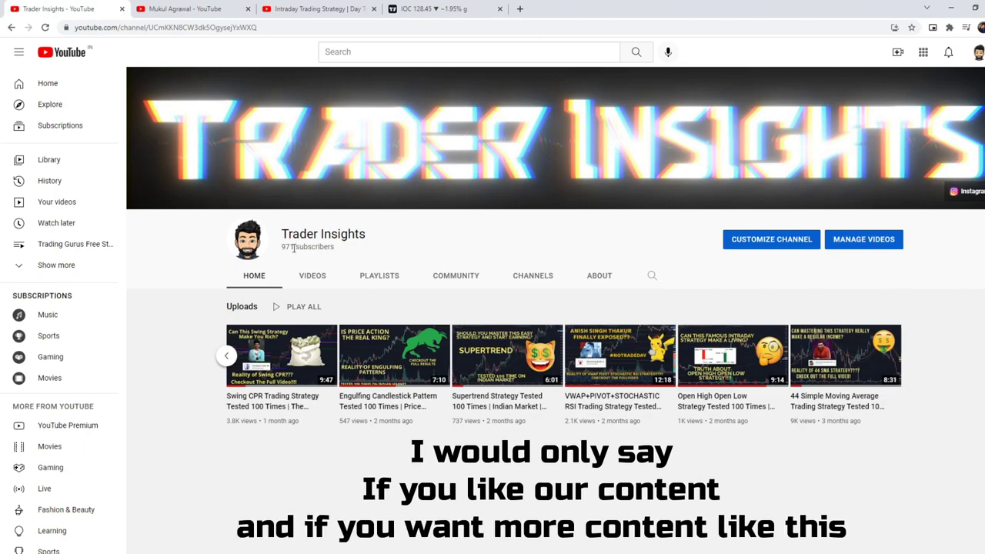
pyautogui.scroll(-2, 682, 235)
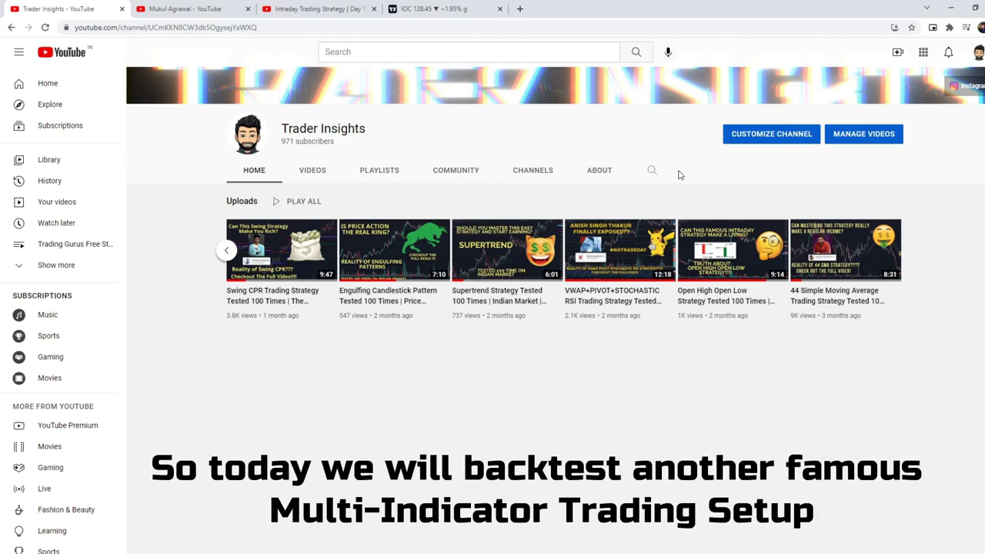
pyautogui.click(296, 8)
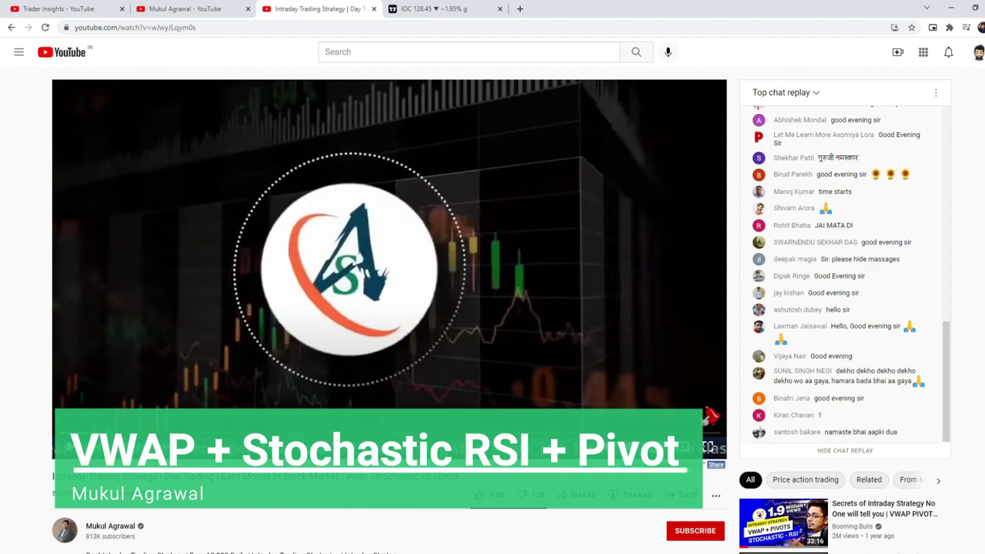
# - Return to the Trader Insights channel uploads, then move to the IOC chart in TradingView
pyautogui.hotkey('ctrl', '1')
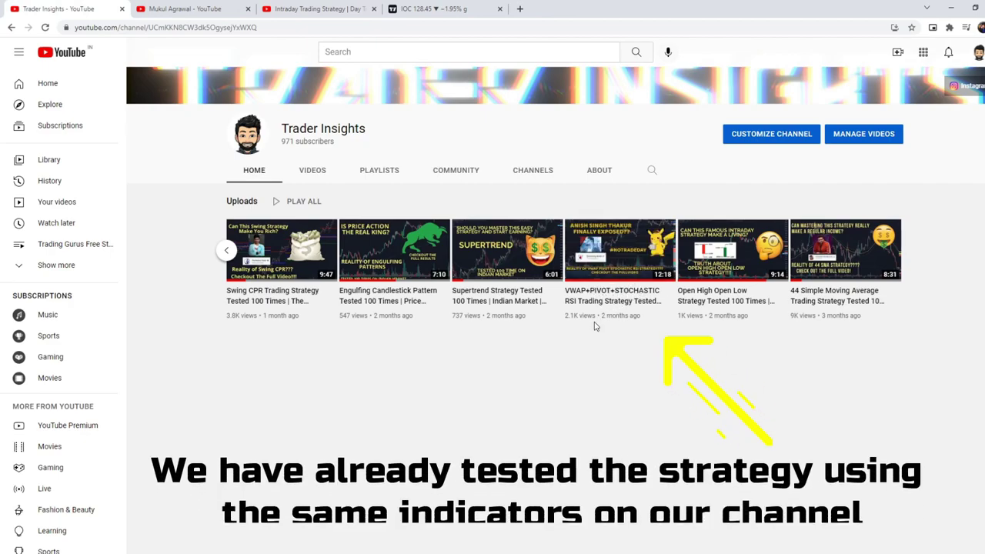
pyautogui.moveTo(615, 264)
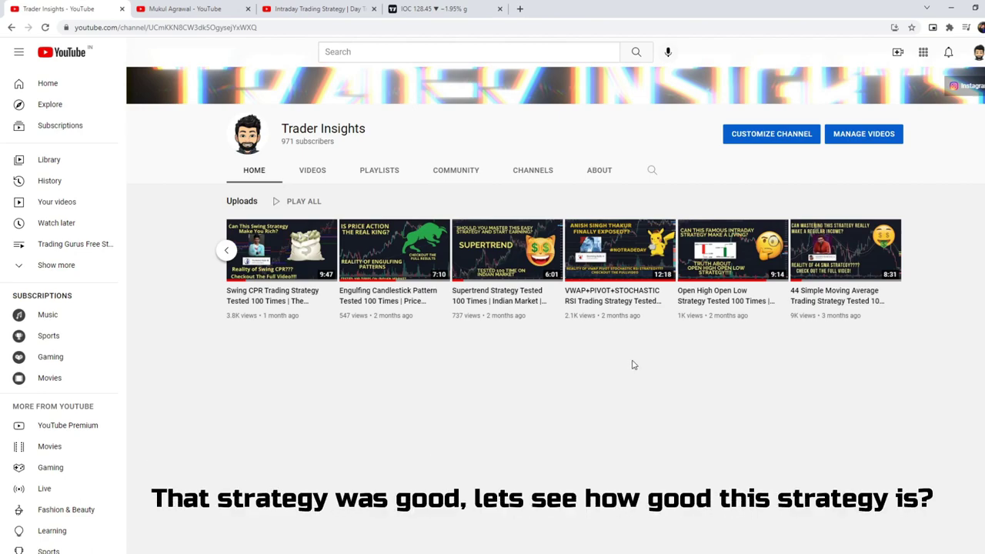
pyautogui.click(454, 9)
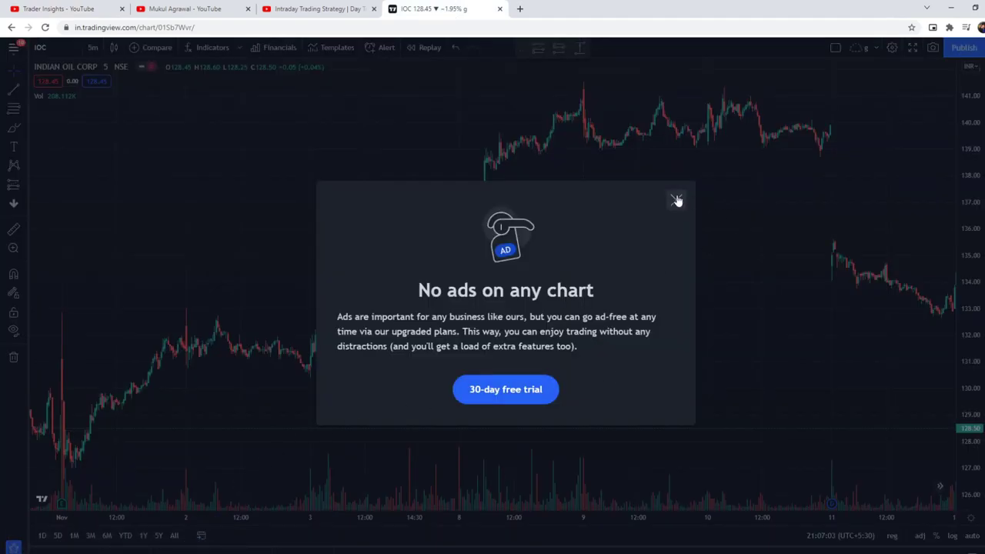
# - Dismiss the 'No ads' promotion covering the IOC chart
pyautogui.click(677, 200)
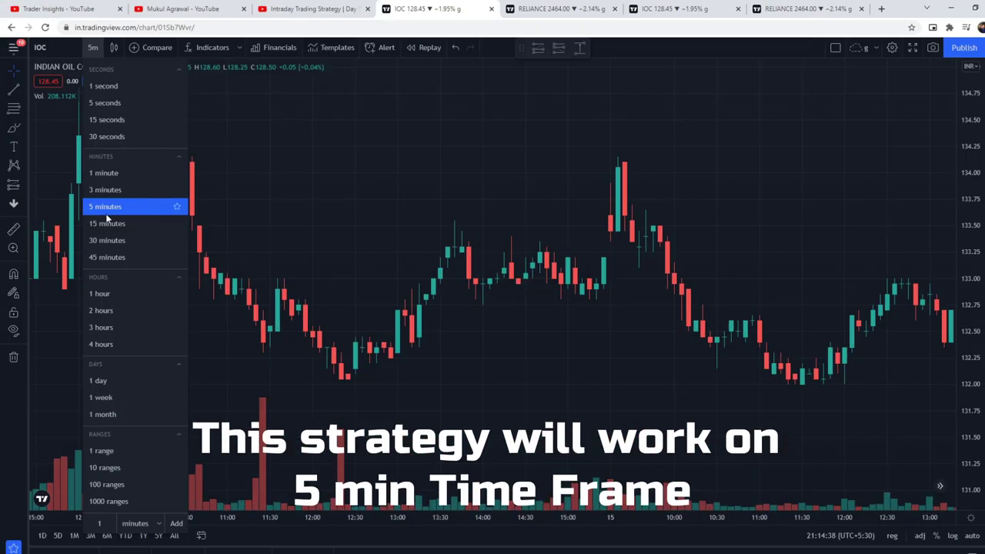
# - Keep the IOC chart on 5-minute candles and add the built-in VWAP indicator
pyautogui.click(102, 209)
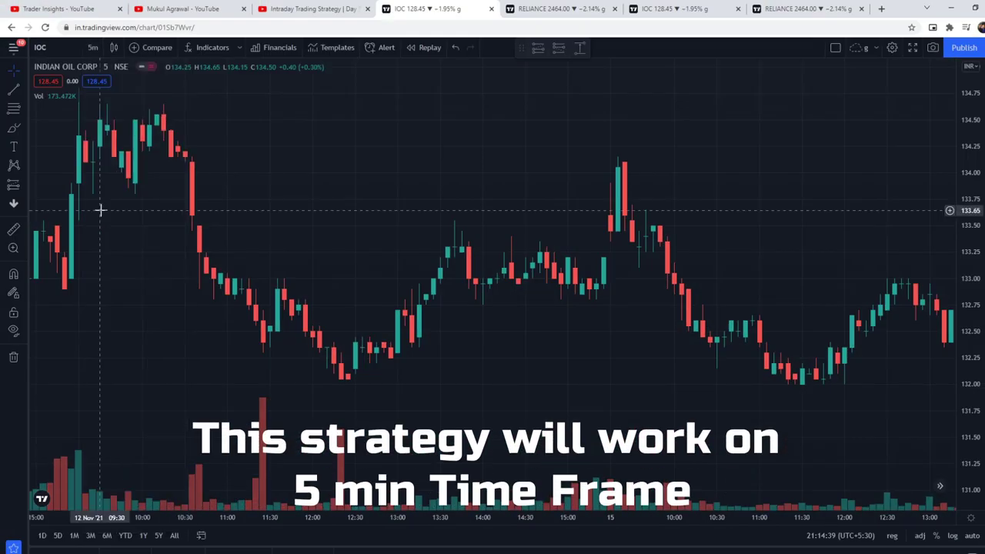
pyautogui.click(206, 49)
pyautogui.write('vwap')
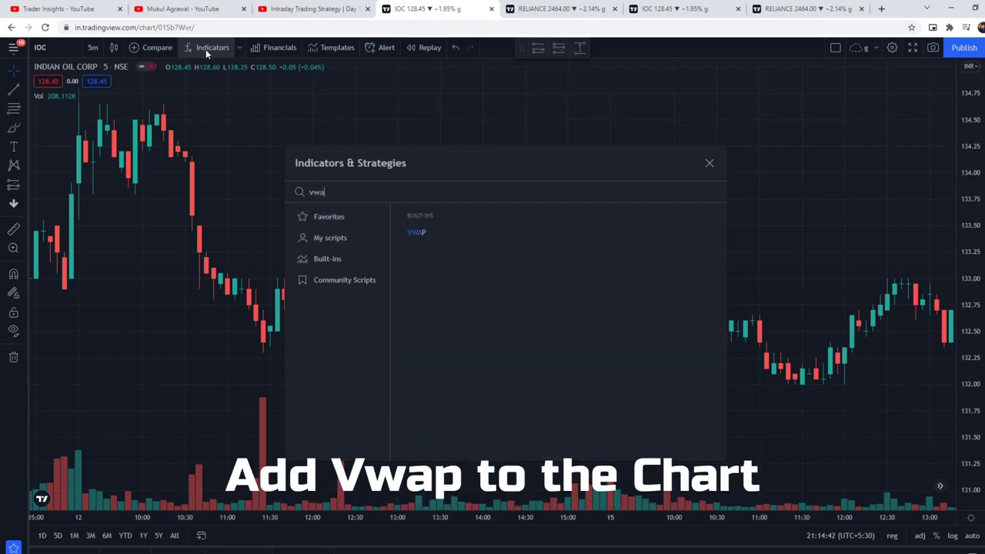
pyautogui.click(446, 233)
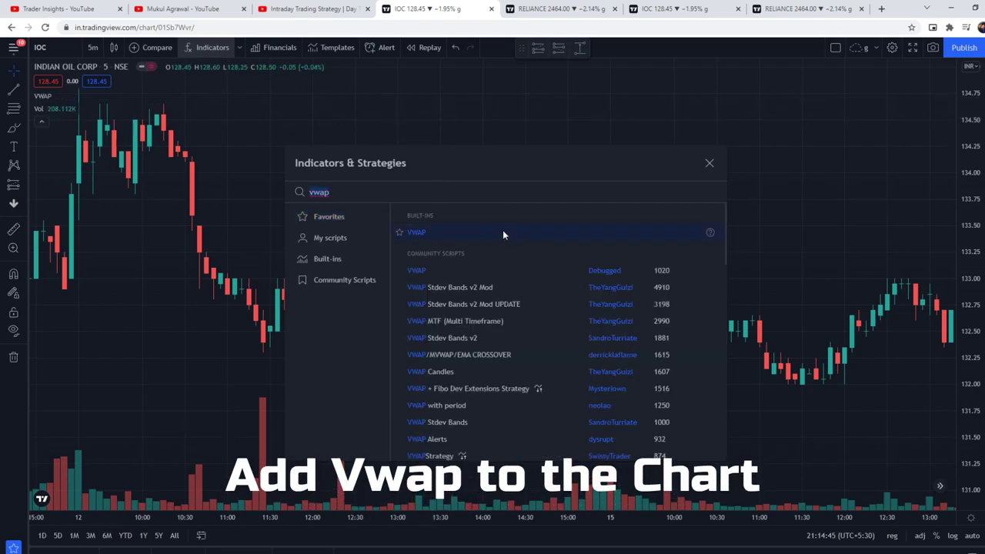
pyautogui.click(709, 164)
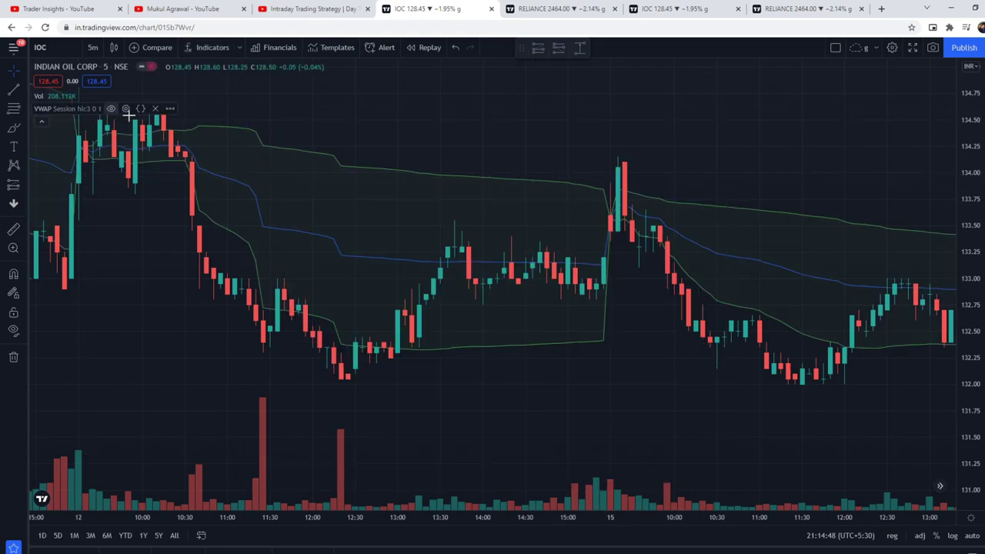
# - Turn off VWAP's Upper Band, Lower Band and Bands Fill so only the VWAP line shows
pyautogui.click(125, 108)
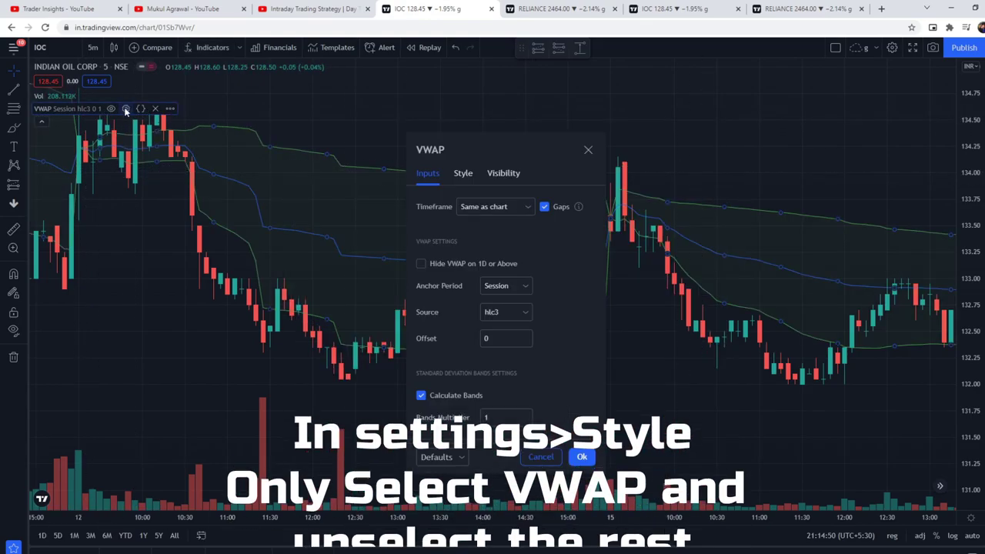
pyautogui.click(462, 173)
pyautogui.click(421, 233)
pyautogui.click(421, 260)
pyautogui.click(421, 281)
pyautogui.click(579, 370)
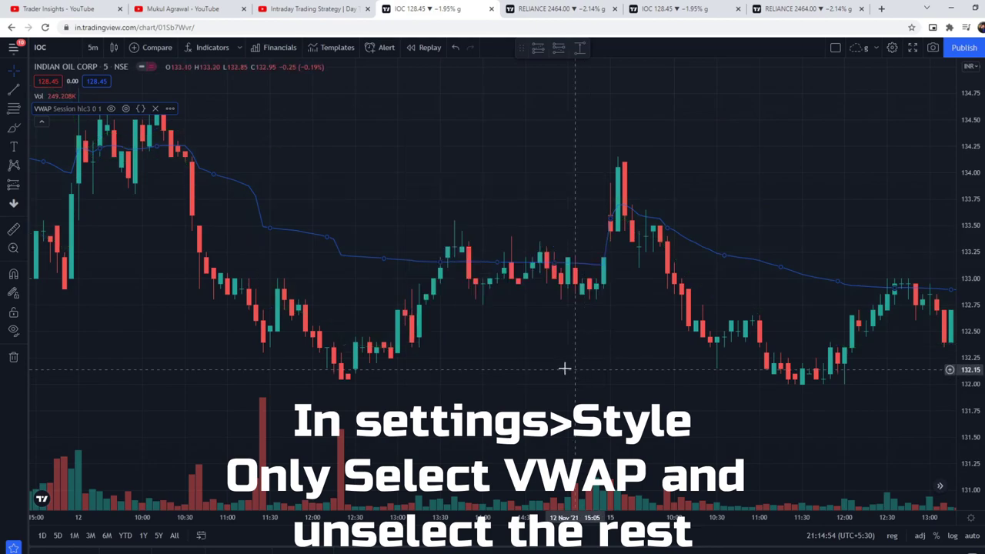
pyautogui.click(198, 51)
# - Add Pivot Points Standard from a 'pivo' search and set Number of Pivots Back to 1000
pyautogui.write('pivot')
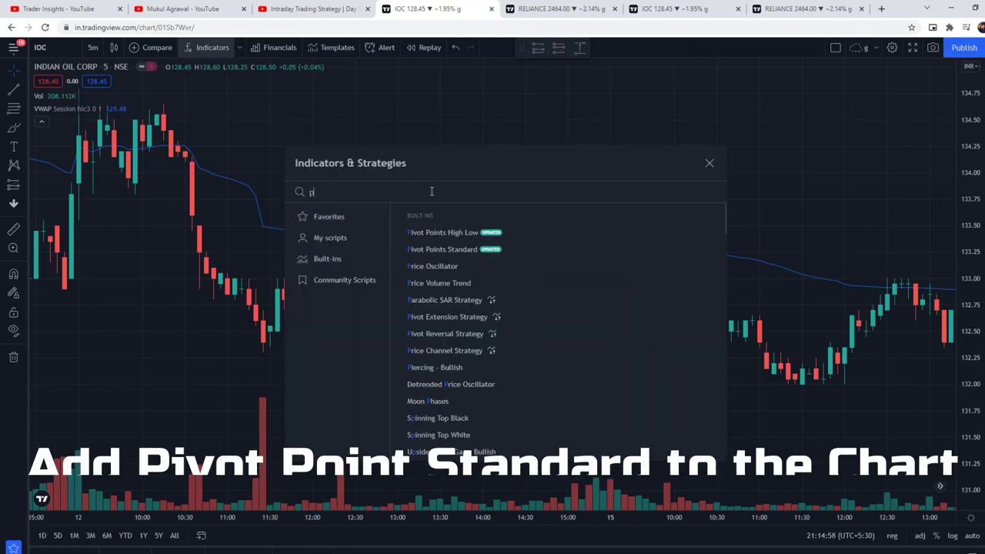
pyautogui.click(450, 249)
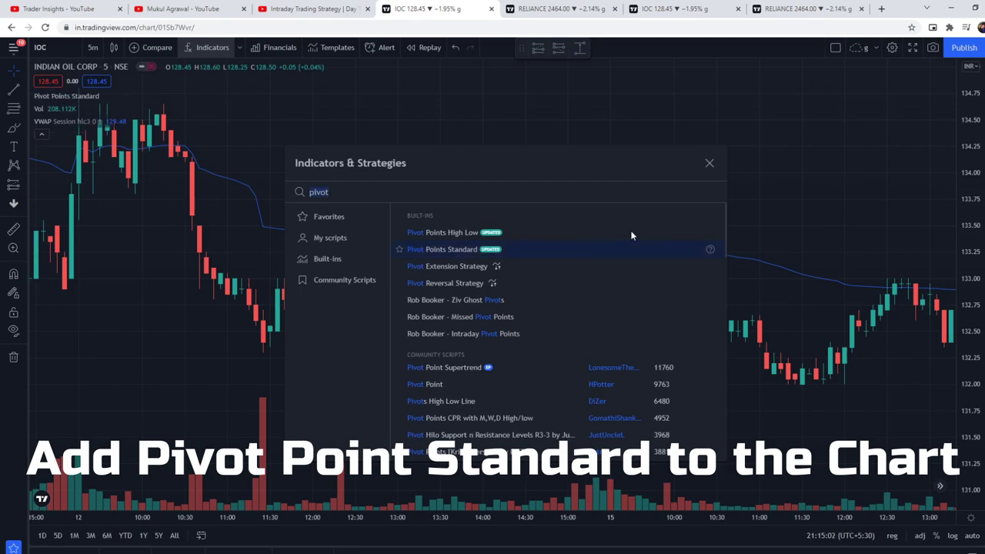
pyautogui.click(710, 163)
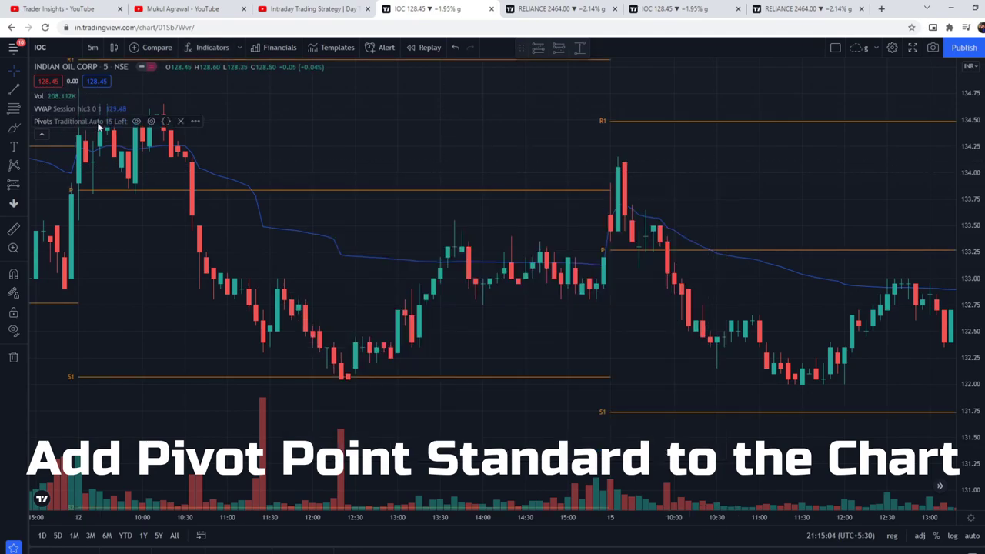
pyautogui.click(151, 122)
pyautogui.click(428, 262)
pyautogui.click(500, 309)
pyautogui.write('1000')
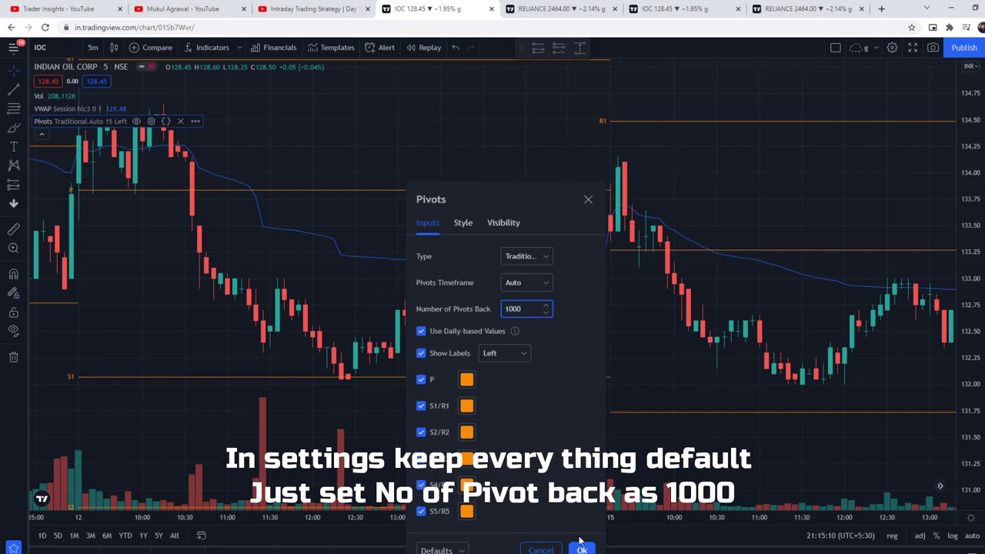
pyautogui.click(582, 550)
pyautogui.scroll(-1, 529, 335)
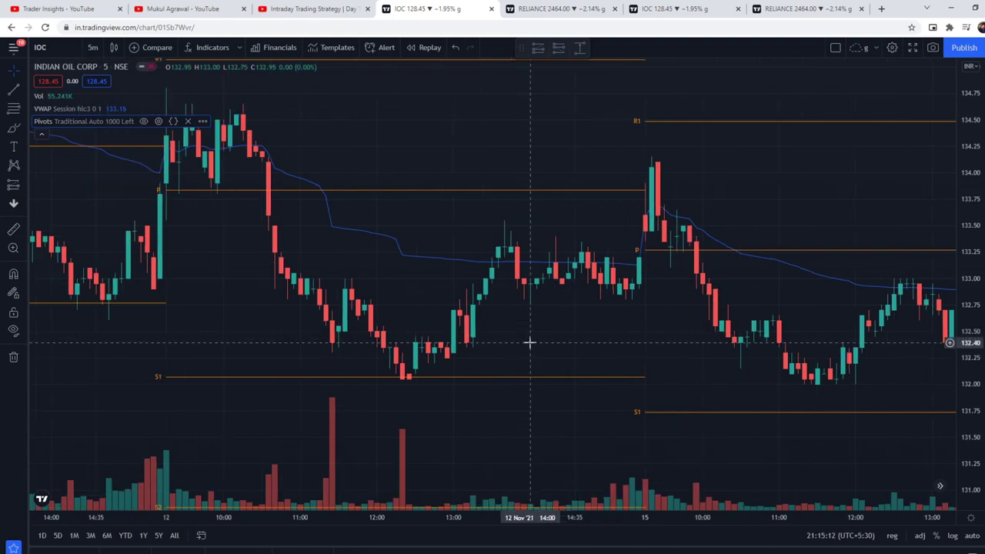
# - Add Stochastic RSI to the IOC chart and dismiss the advertisement and upgrade offer
pyautogui.click(205, 48)
pyautogui.write('r')
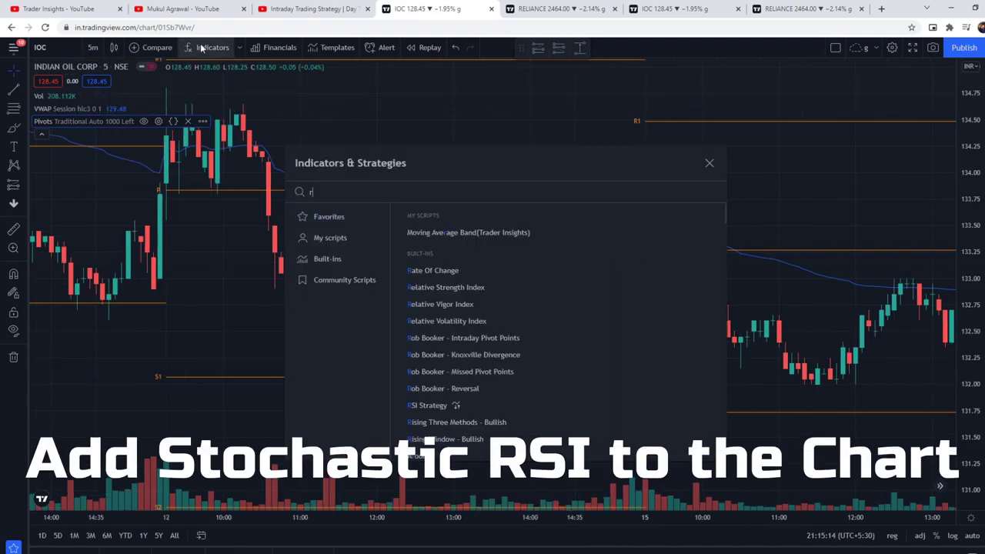
pyautogui.write('si')
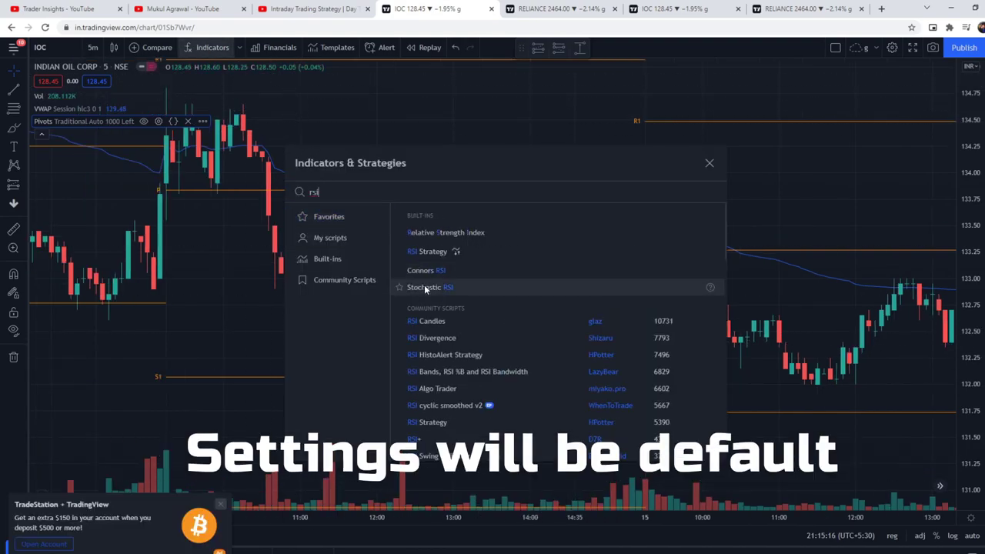
pyautogui.click(424, 286)
pyautogui.click(710, 164)
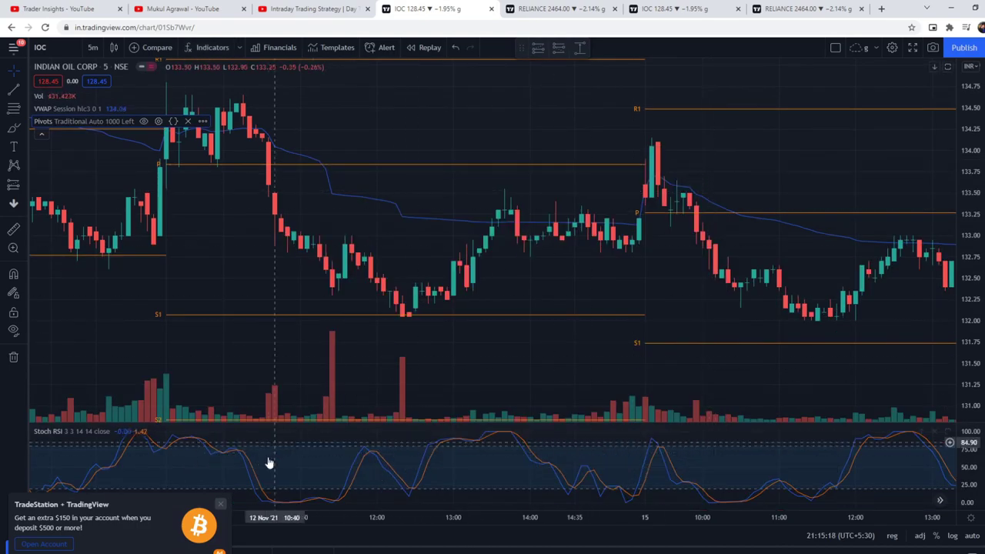
pyautogui.click(222, 508)
pyautogui.click(675, 200)
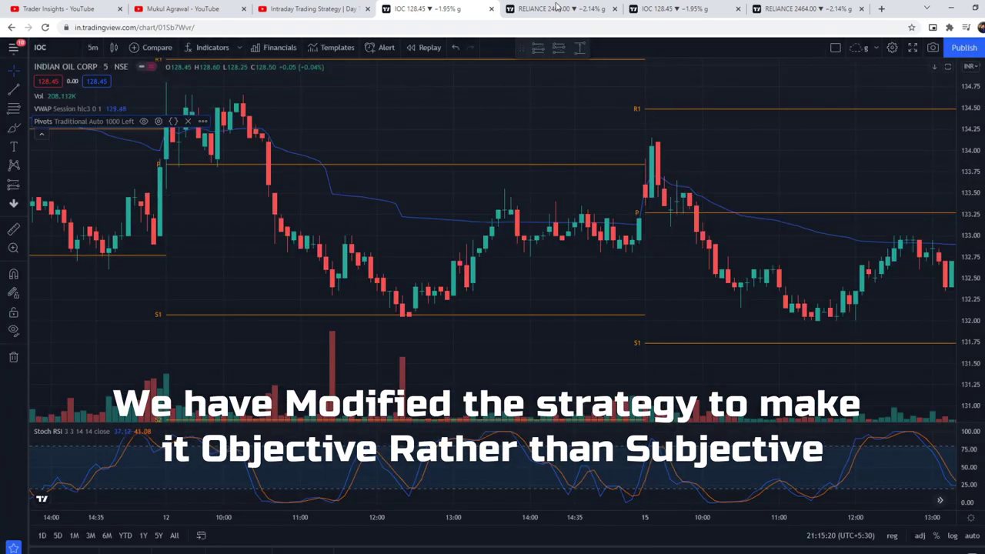
# - Pan the IOC chart to later bars, then move to the RELIANCE chart
pyautogui.scroll(3, 539, 137)
pyautogui.moveTo(539, 139); pyautogui.dragTo(515, 138)
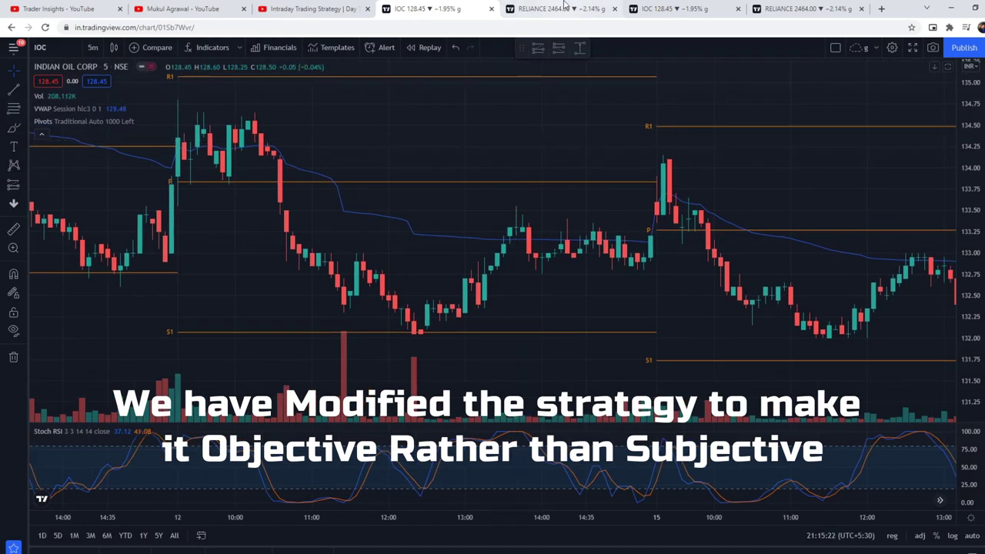
pyautogui.click(564, 8)
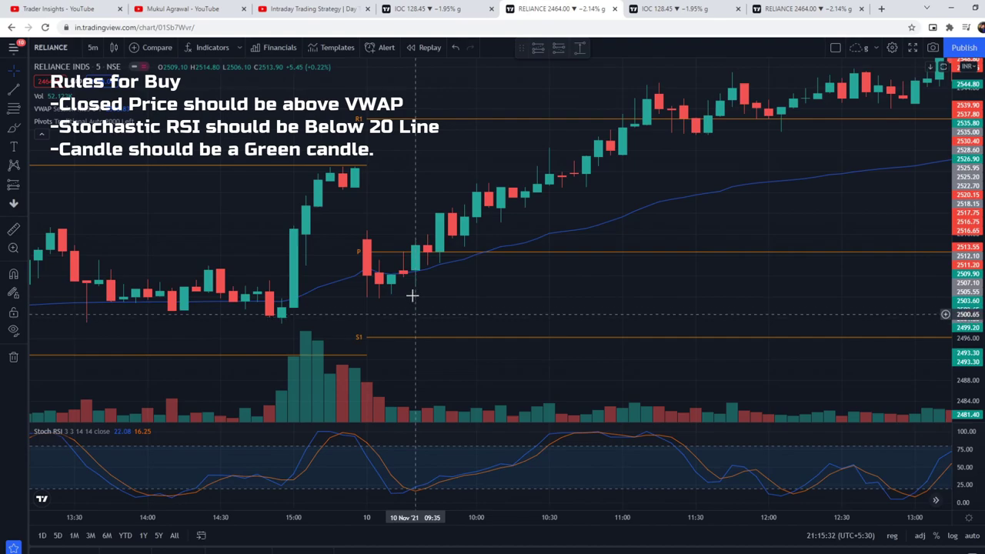
# - Place a long position at RELIANCE's green candle with its target raised to R1 (2.23 risk/reward)
pyautogui.click(425, 240)
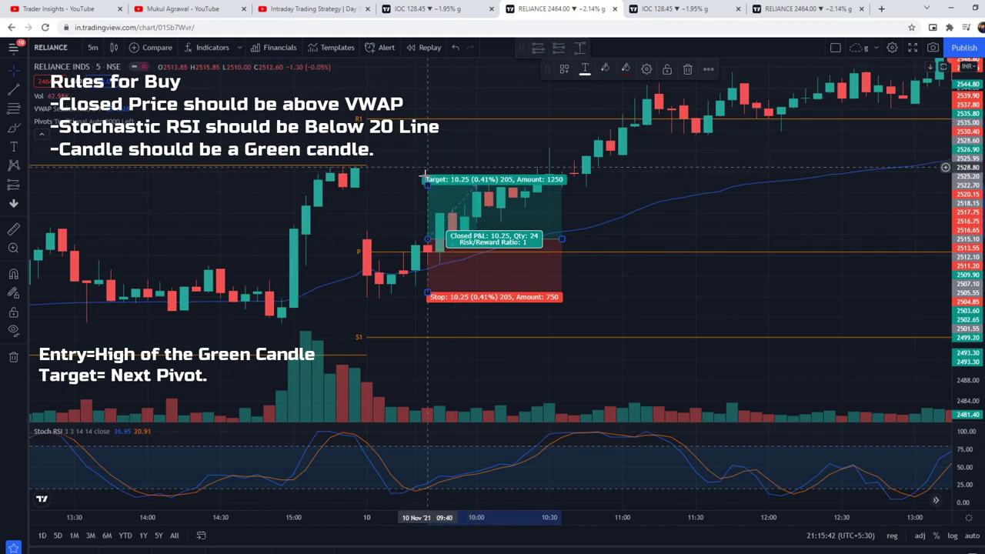
pyautogui.moveTo(428, 185); pyautogui.dragTo(428, 116)
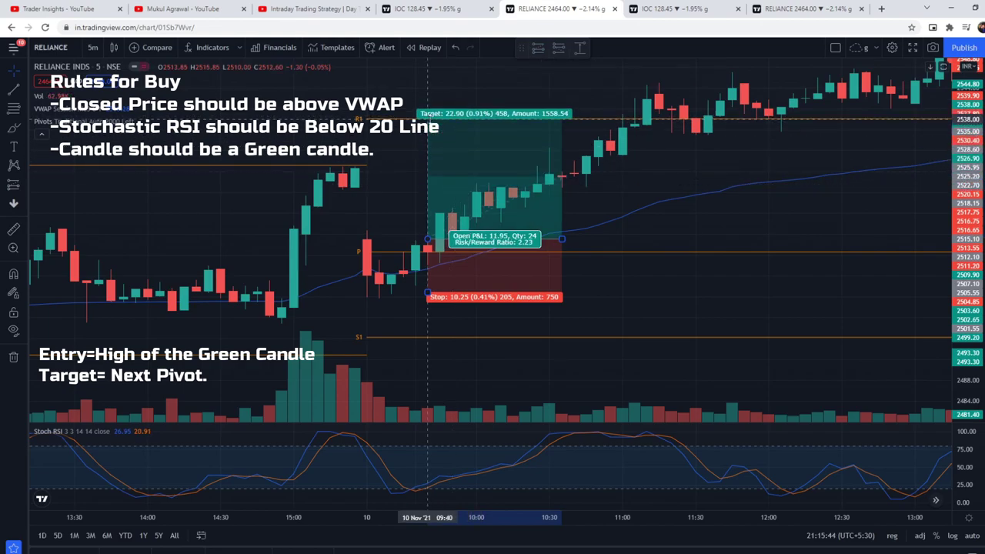
pyautogui.click(589, 202)
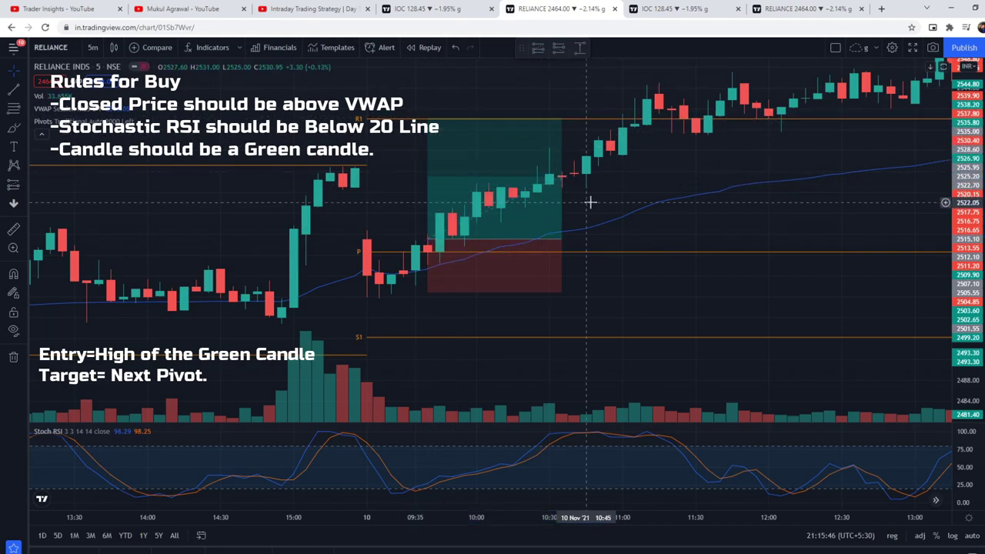
pyautogui.moveTo(671, 169); pyautogui.dragTo(608, 207)
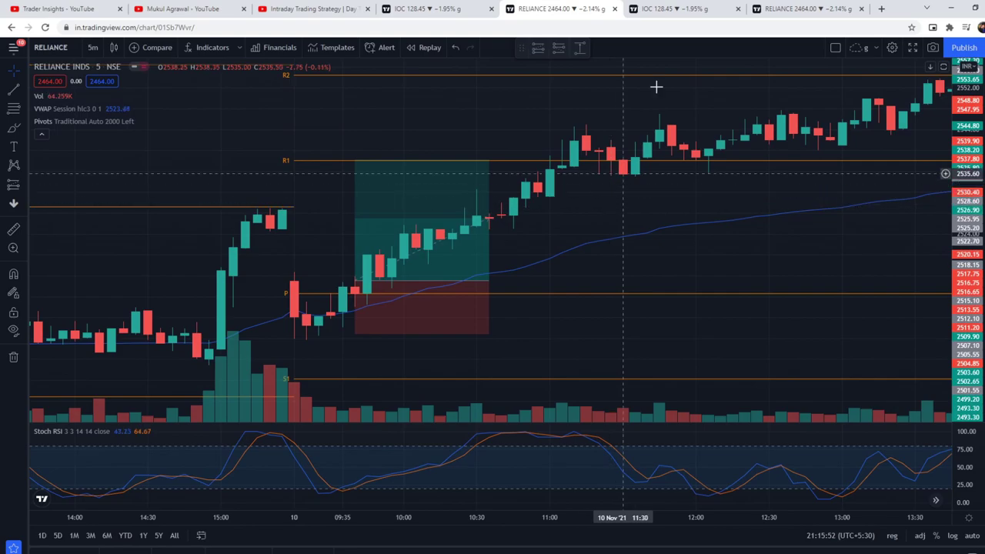
pyautogui.click(670, 8)
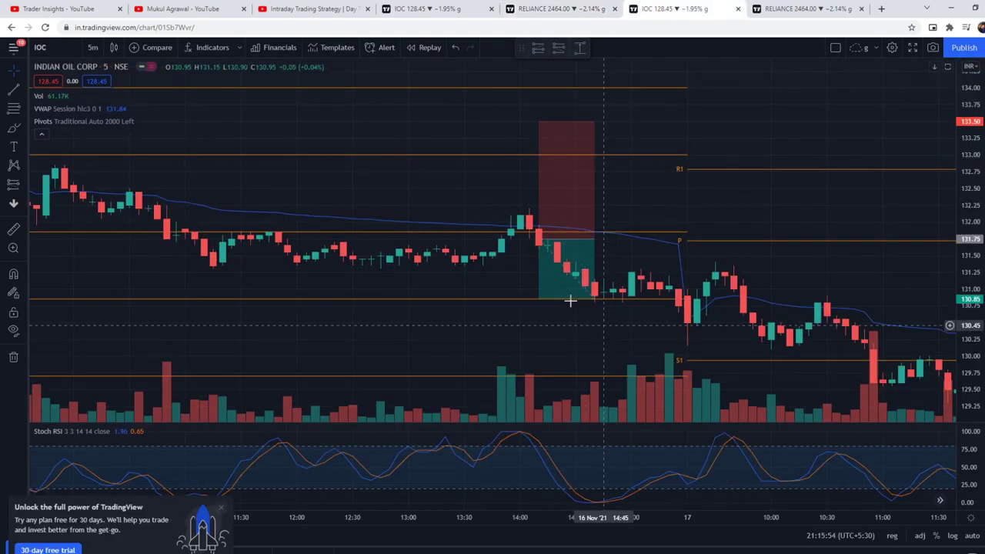
# - On IOC, move the short position's stop from 133.50 down to 132.50, then go back to RELIANCE
pyautogui.moveTo(780, 182); pyautogui.dragTo(819, 180)
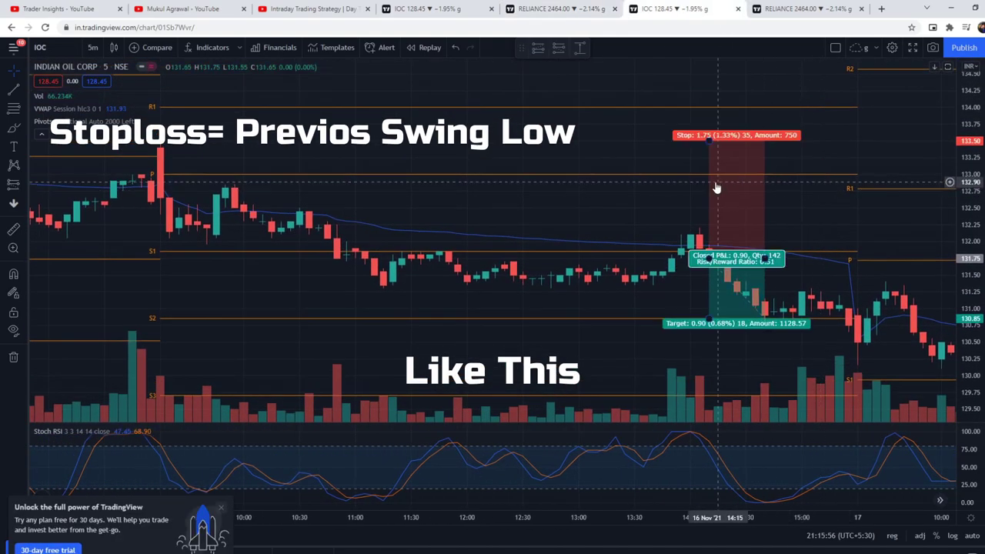
pyautogui.moveTo(708, 141); pyautogui.dragTo(691, 207)
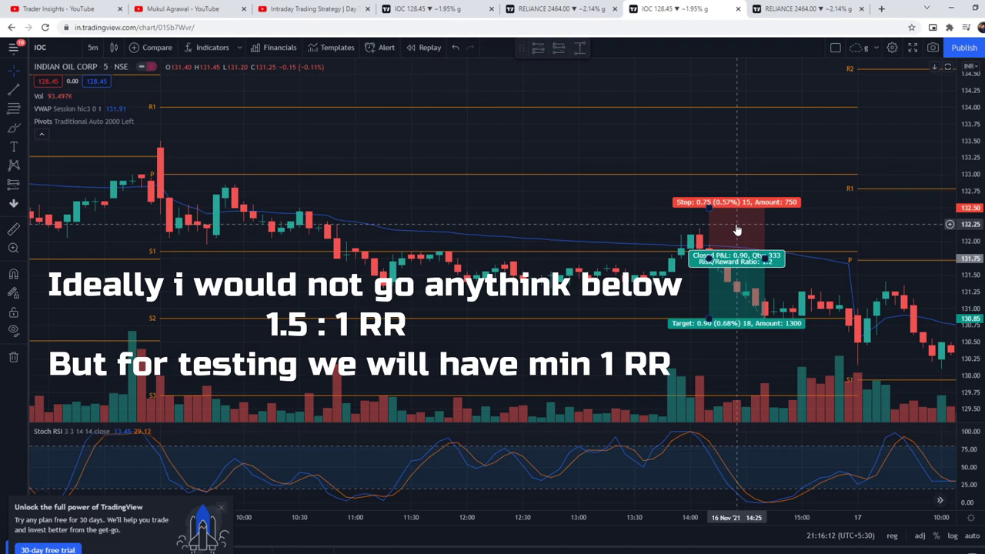
pyautogui.click(561, 14)
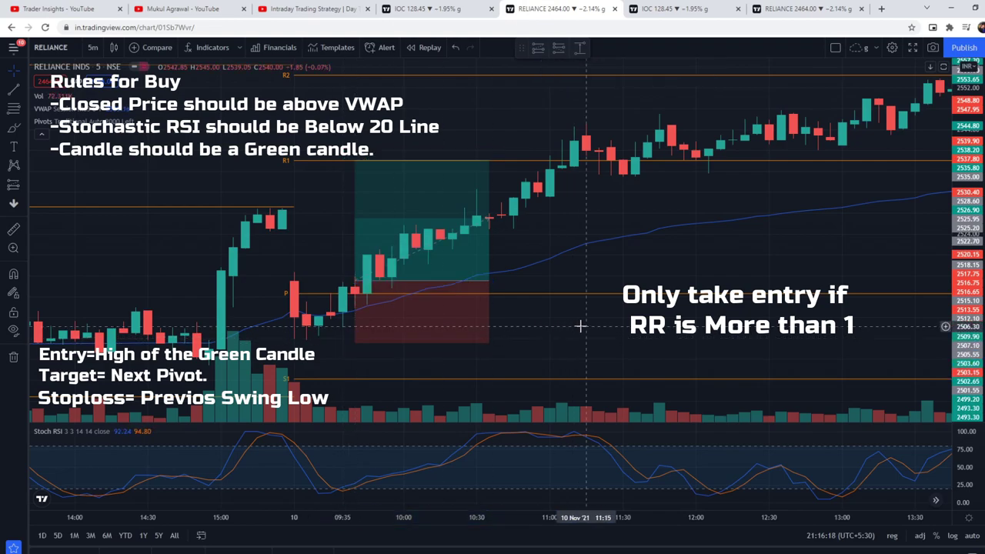
# - On the IOC chart, zoom out and select the short position to show its 1.2 risk/reward
pyautogui.click(678, 9)
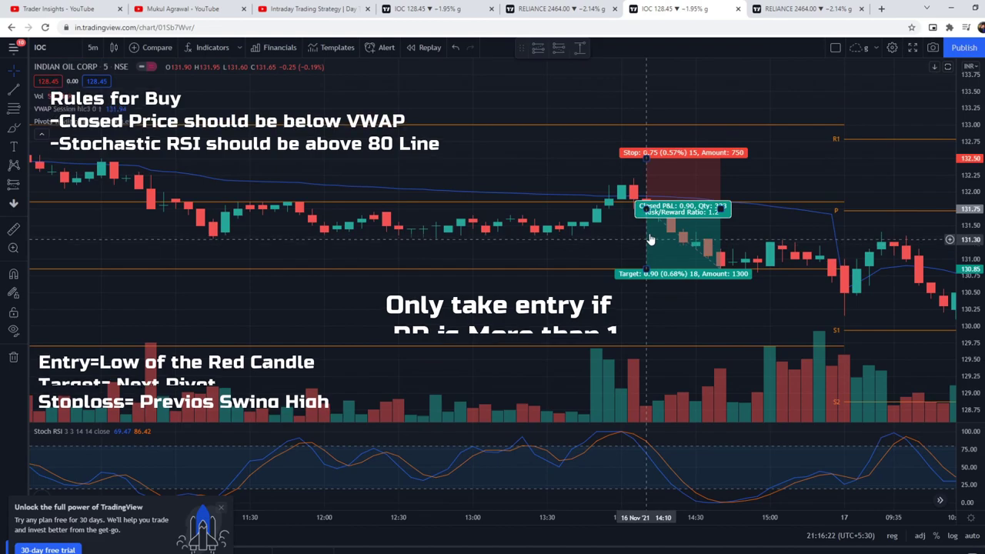
pyautogui.moveTo(645, 222)
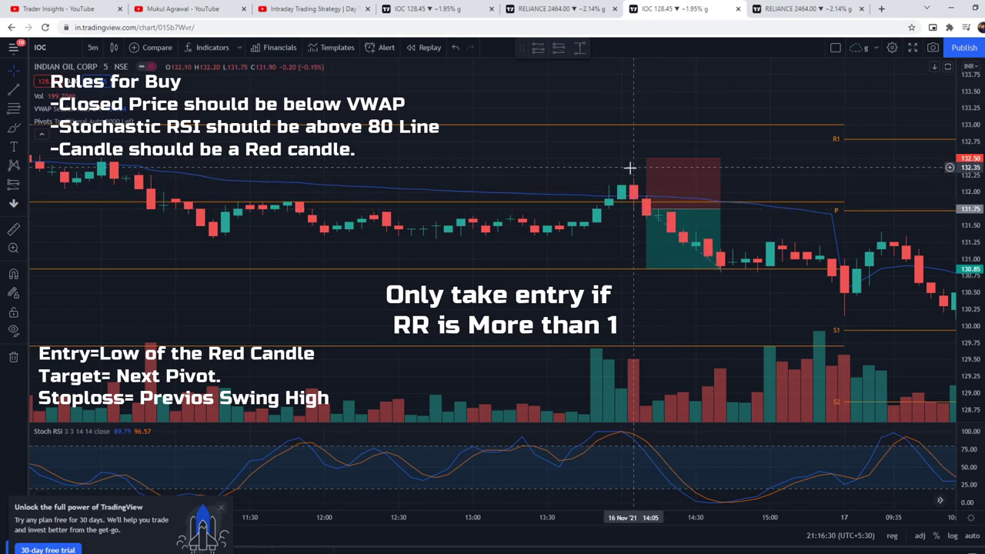
pyautogui.scroll(-3, 570, 162)
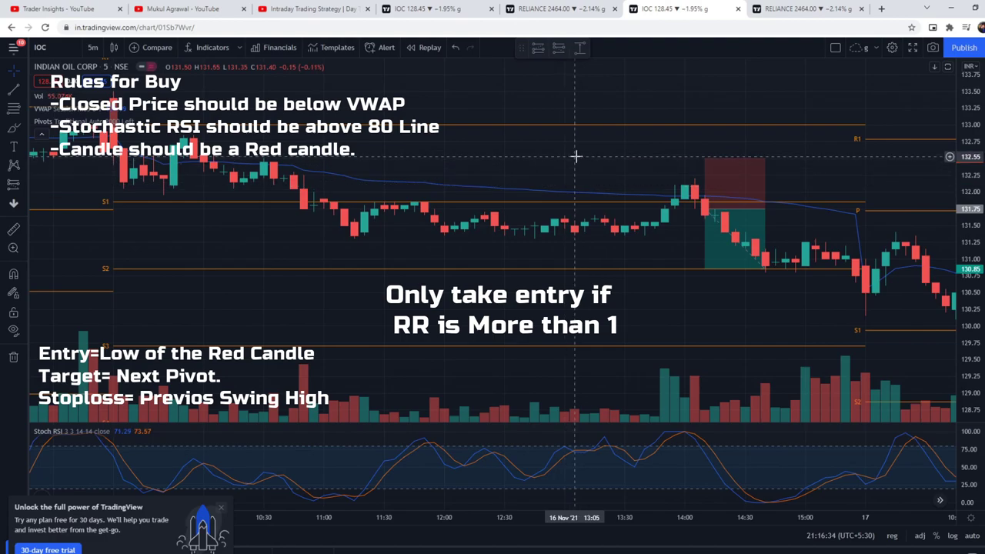
pyautogui.click(719, 258)
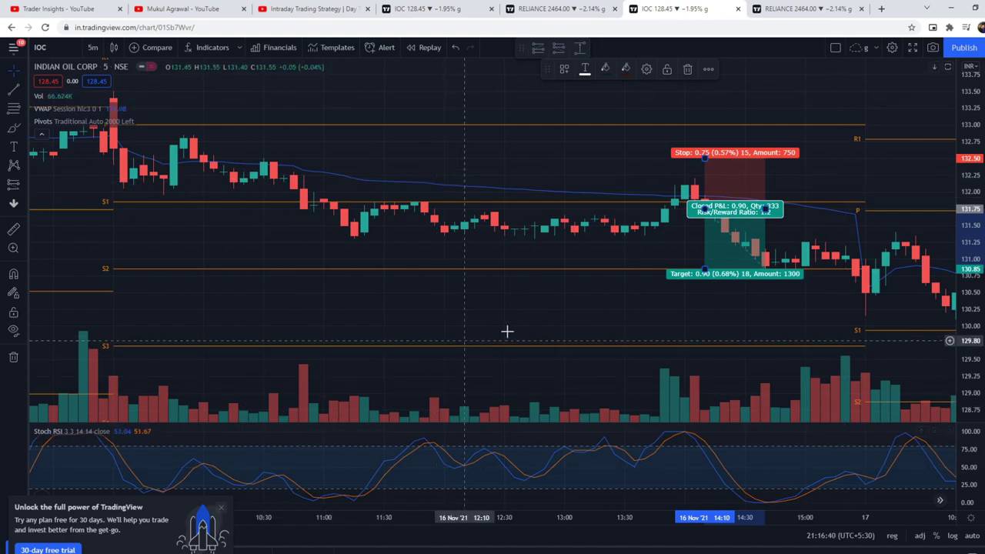
pyautogui.click(308, 8)
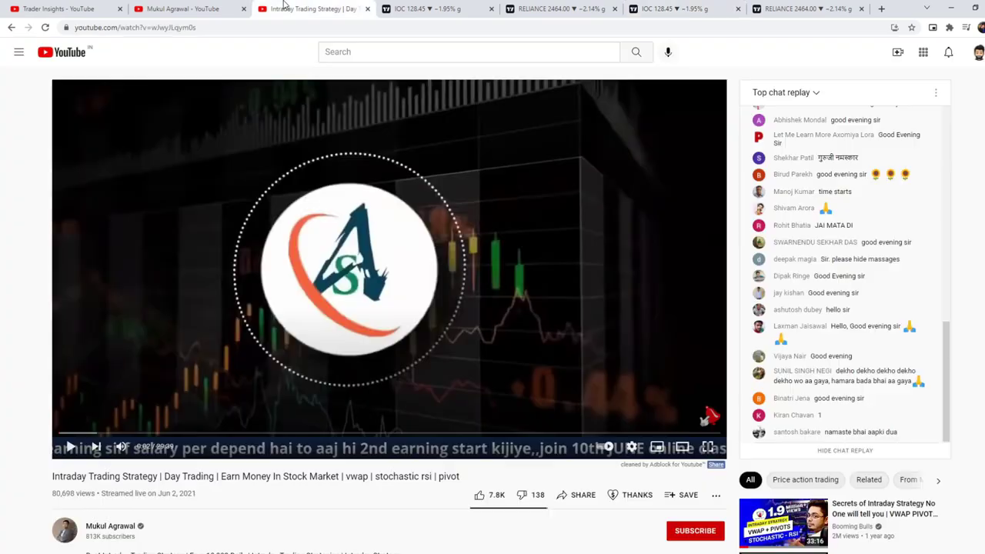
# - Scroll through the Intraday Trading Strategy video page, then return to the RELIANCE chart
pyautogui.scroll(-2, 554, 317)
pyautogui.scroll(-3, 554, 317)
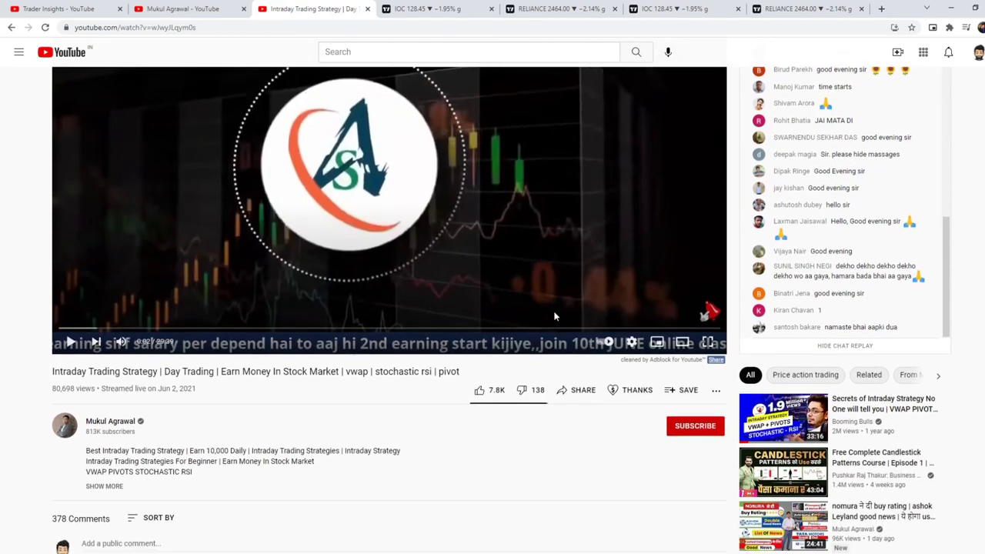
pyautogui.scroll(2, 554, 316)
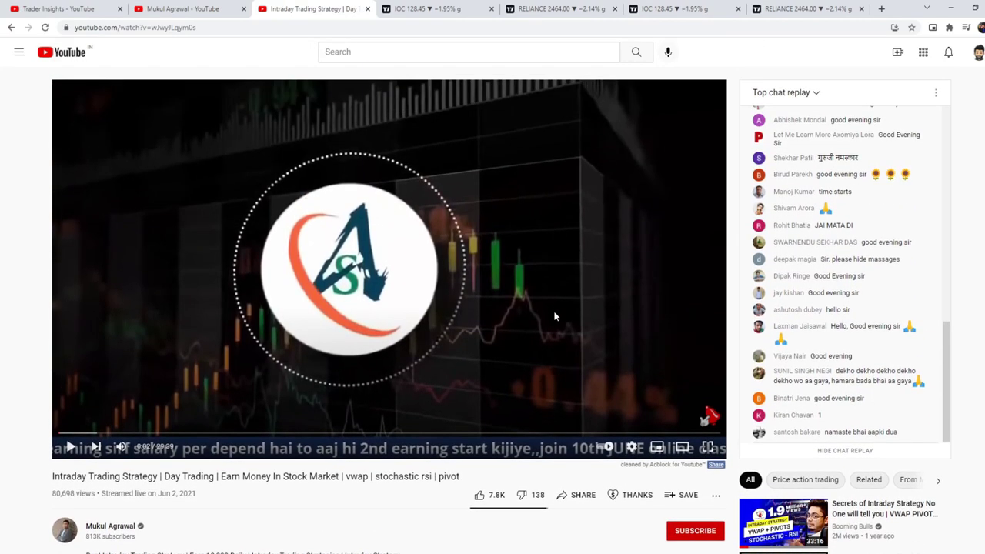
pyautogui.click(818, 7)
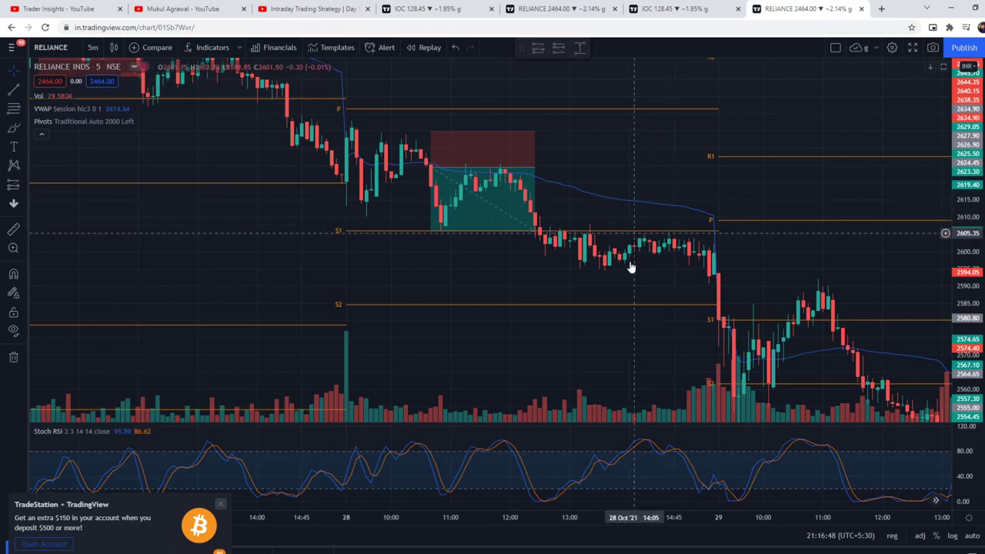